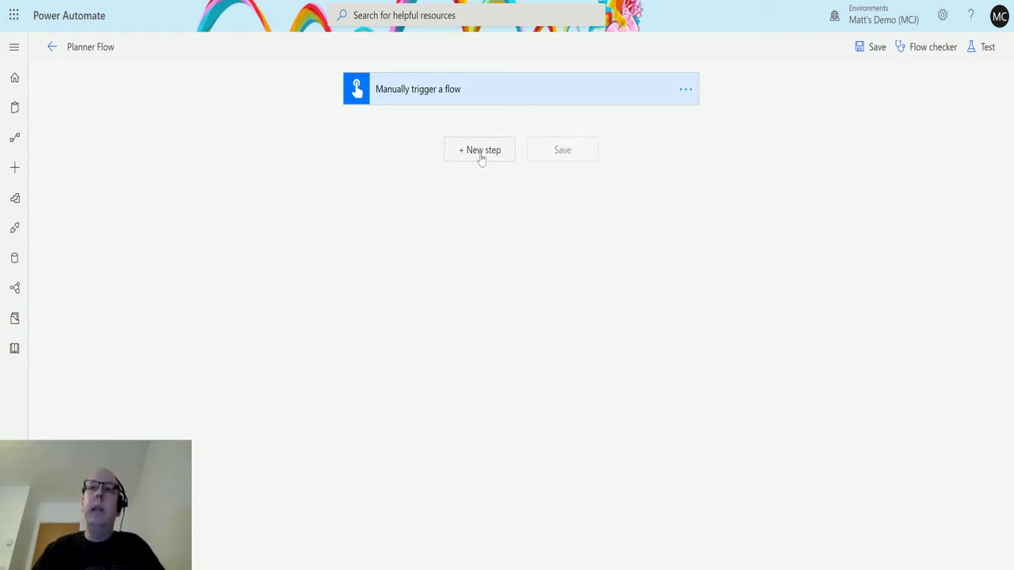
Step: Add a new step, search 'planer', and choose Planner's 'Add assignees to a task' action
left_click(480, 151)
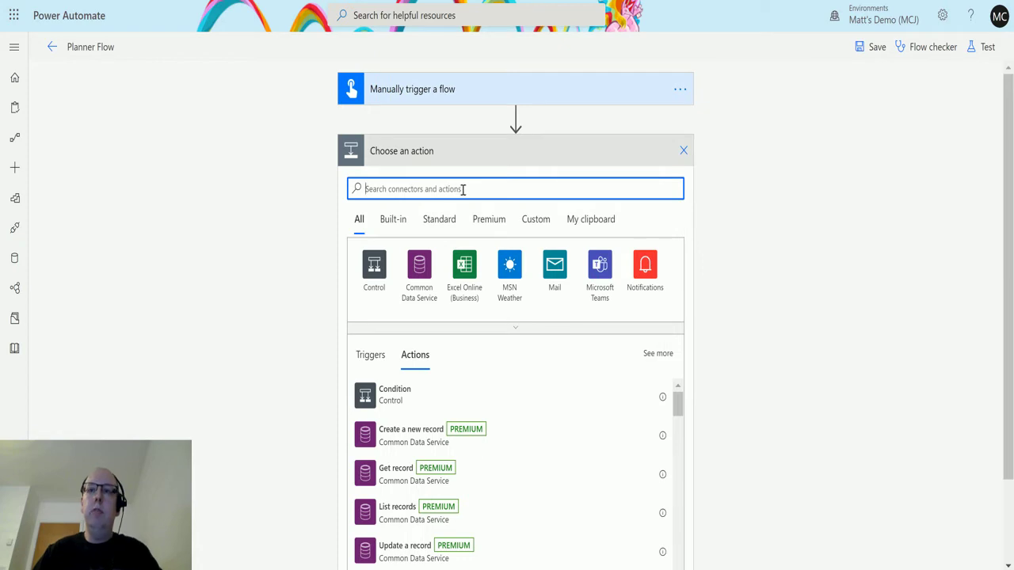
type("planer")
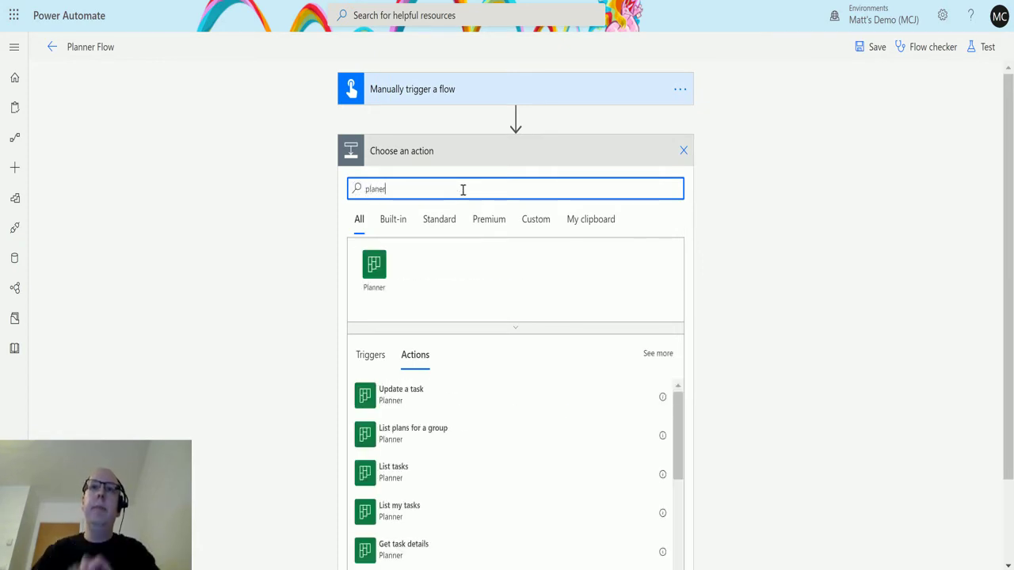
left_click(373, 269)
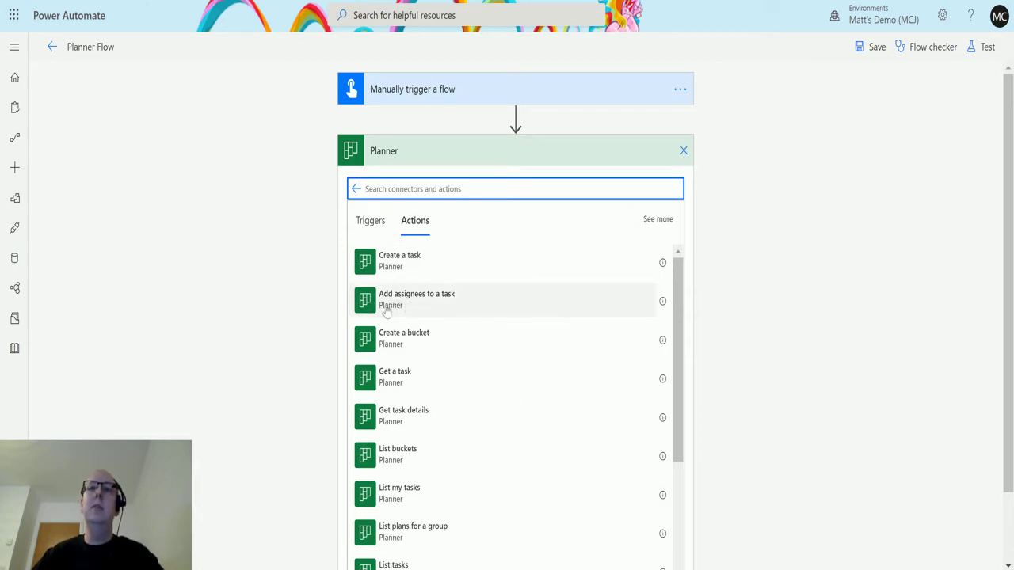
left_click(405, 302)
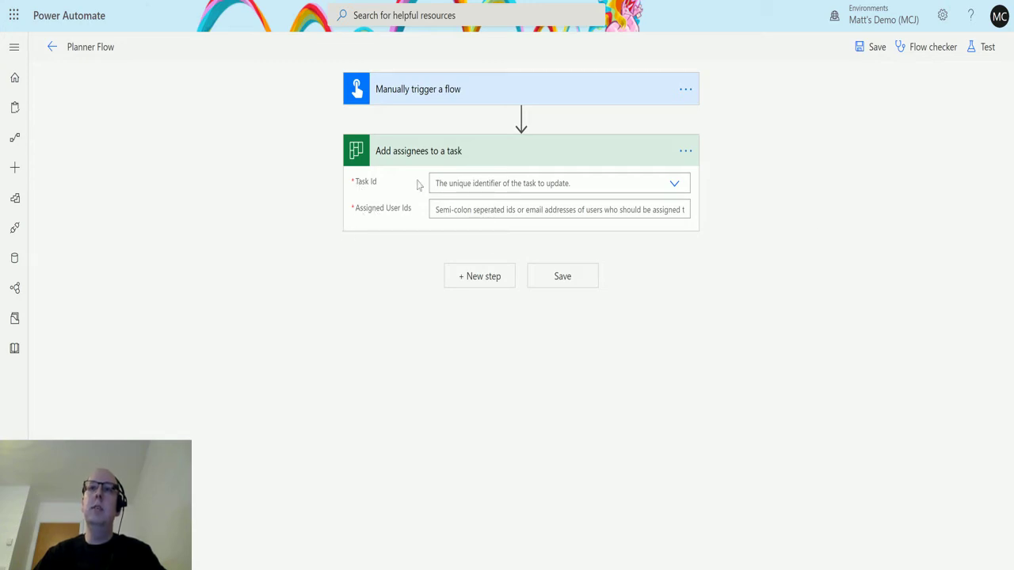
Step: Set Task Id to 'Test task with nobody assigned to it' and paste the user's e-mail as assignee
left_click(673, 186)
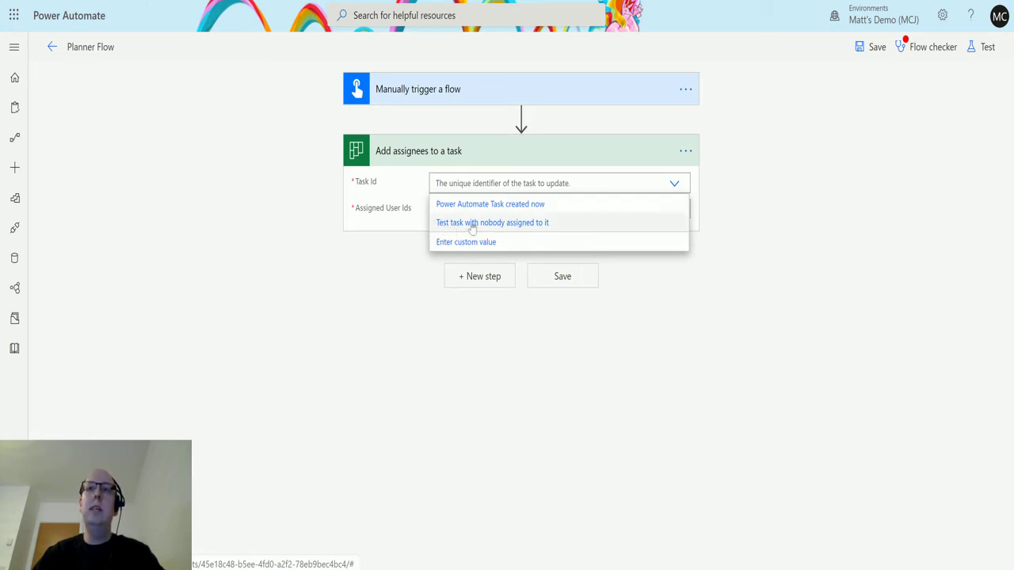
left_click(545, 225)
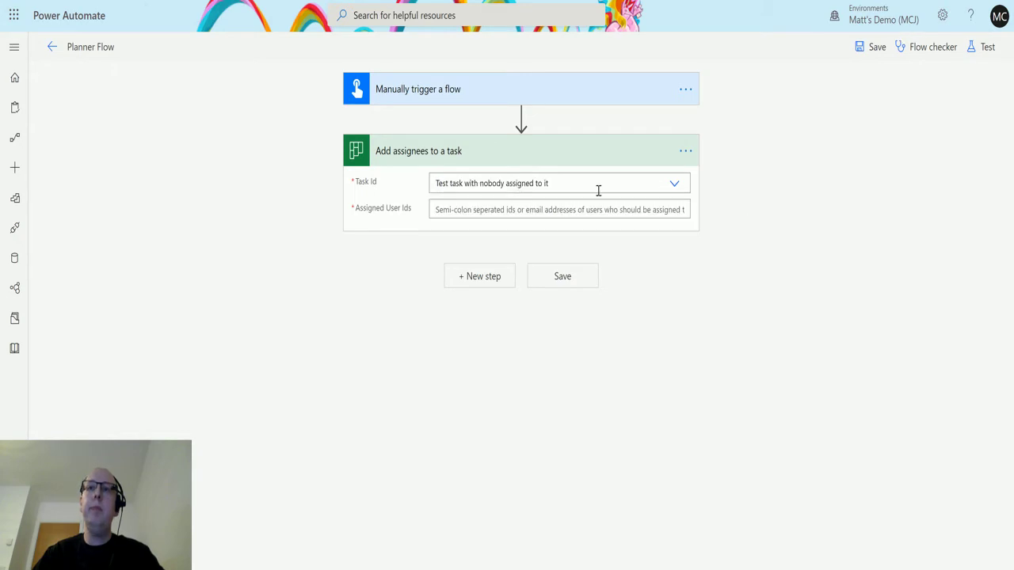
left_click(493, 210)
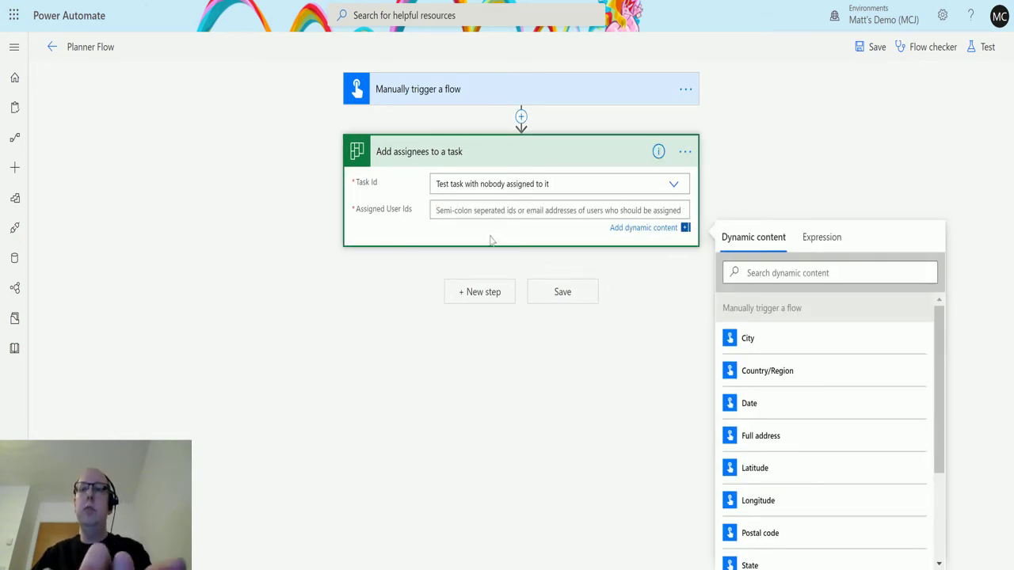
key("super+v")
left_click(499, 273)
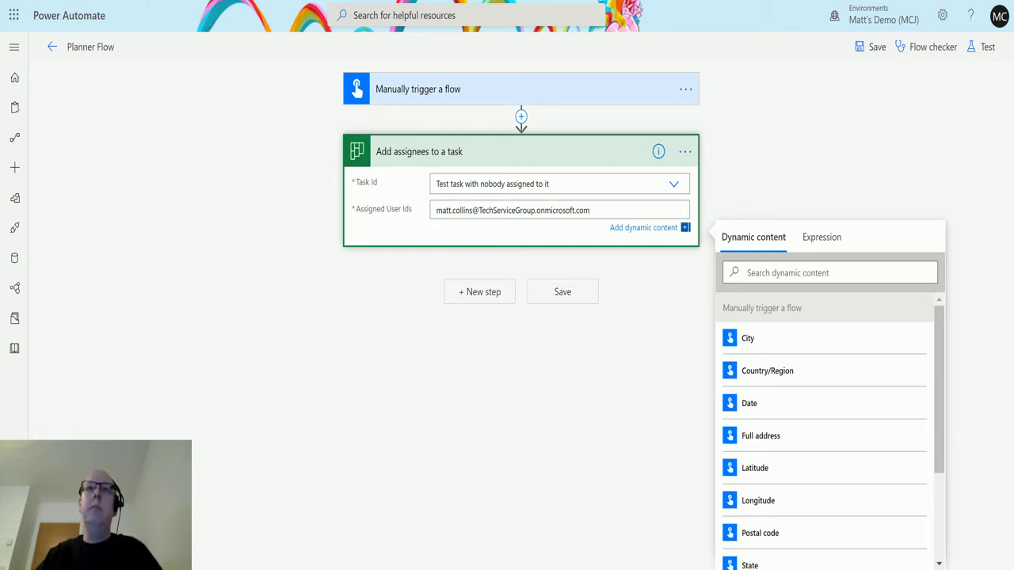
key("ctrl+Tab")
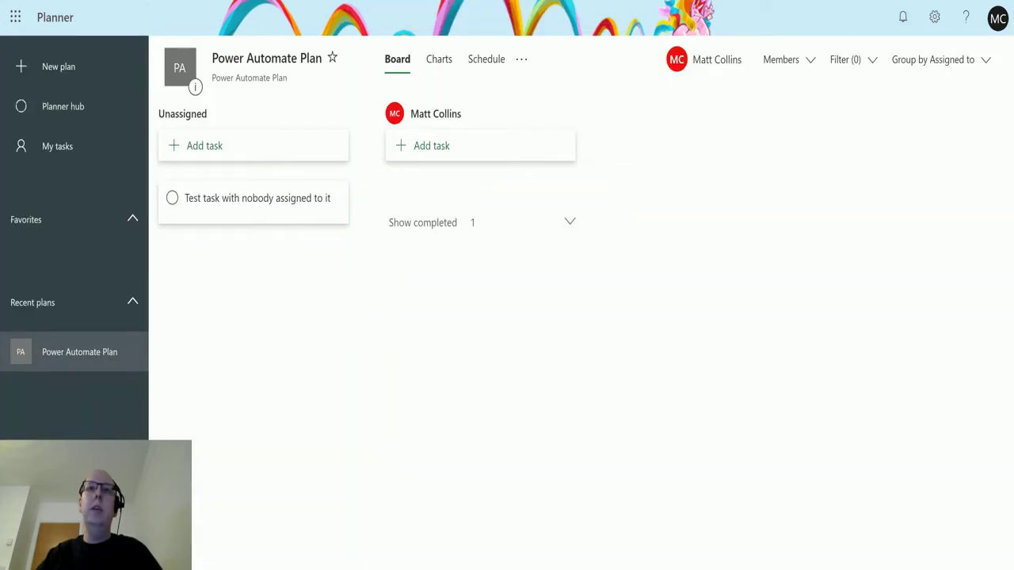
left_click(274, 201)
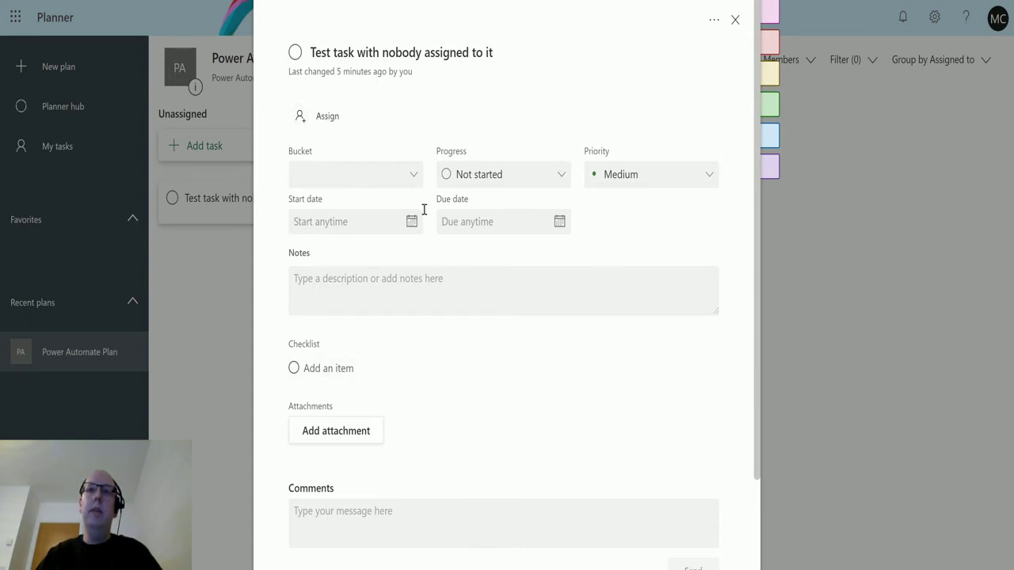
left_click(735, 20)
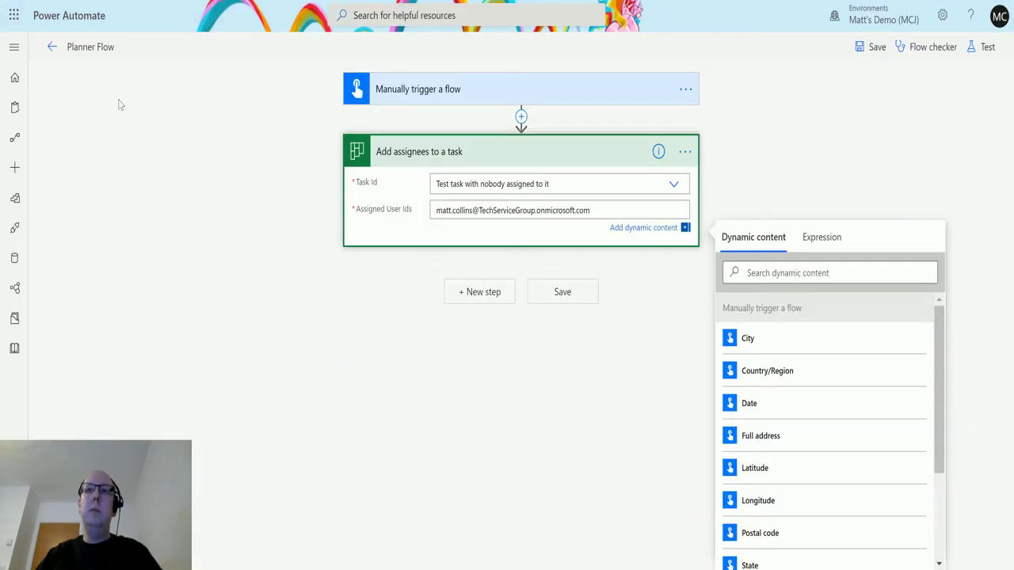
Step: Save the flow and run a test with a manually performed trigger
left_click(987, 49)
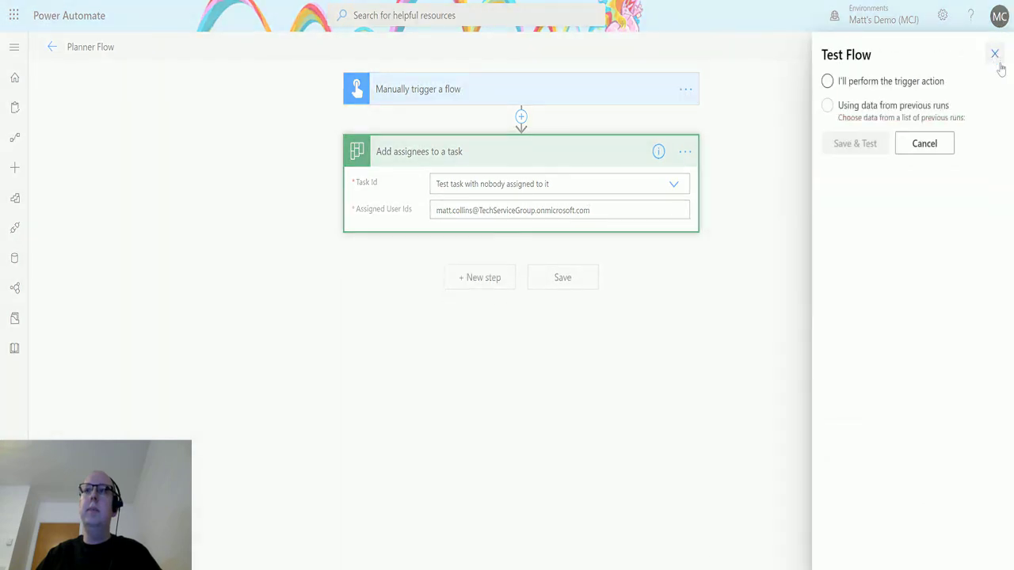
left_click(827, 81)
left_click(848, 144)
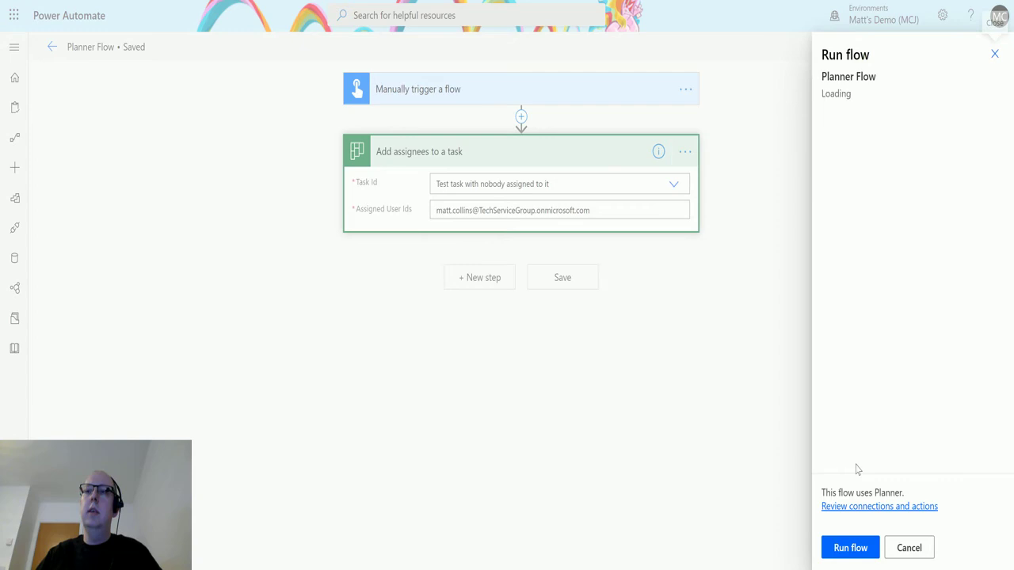
left_click(863, 548)
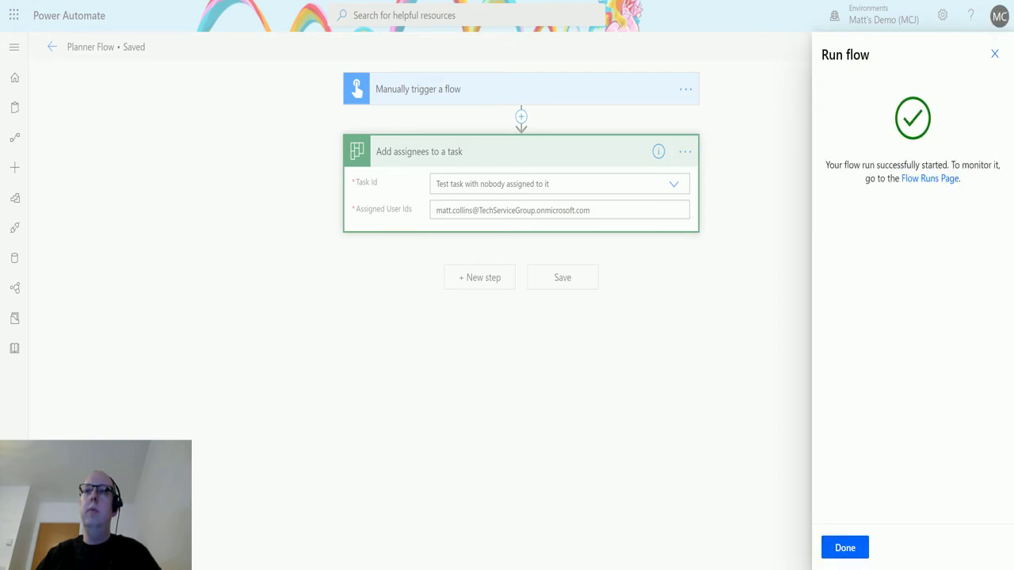
left_click(846, 548)
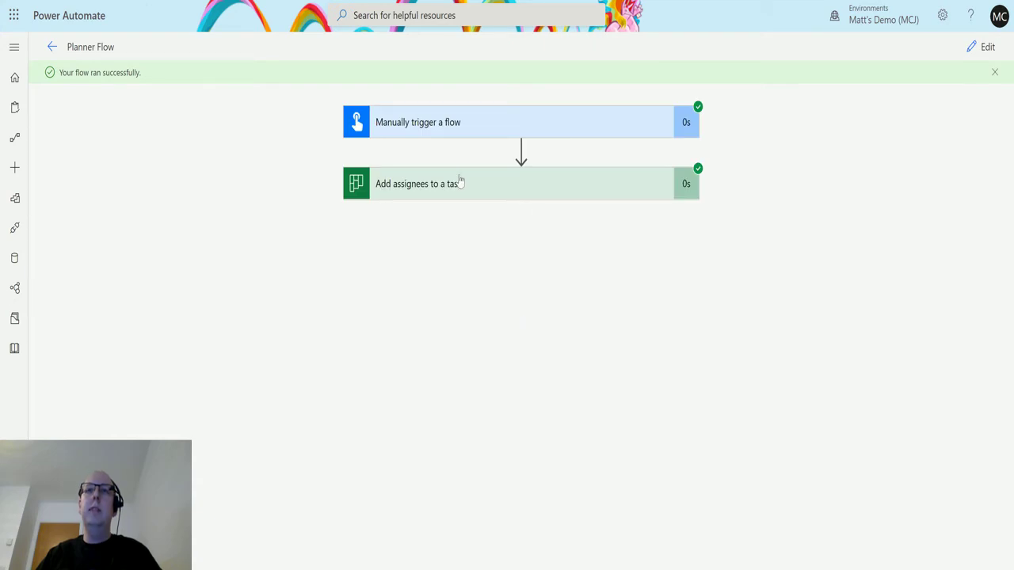
Step: Expand the Add assignees step in the run to check its task and e-mail inputs
left_click(546, 195)
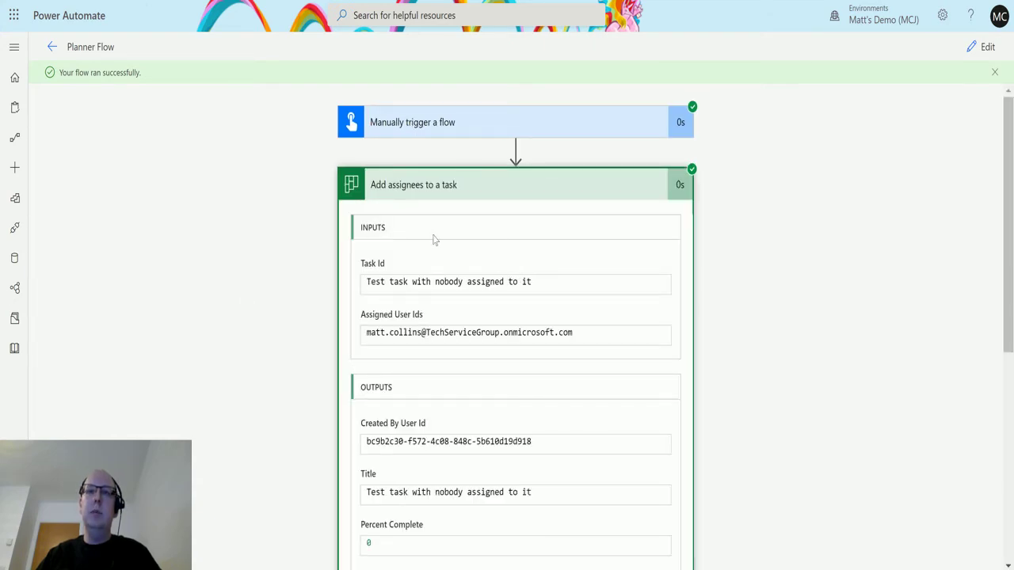
scroll(477, 287, "down", 2)
scroll(506, 385, "up", 1)
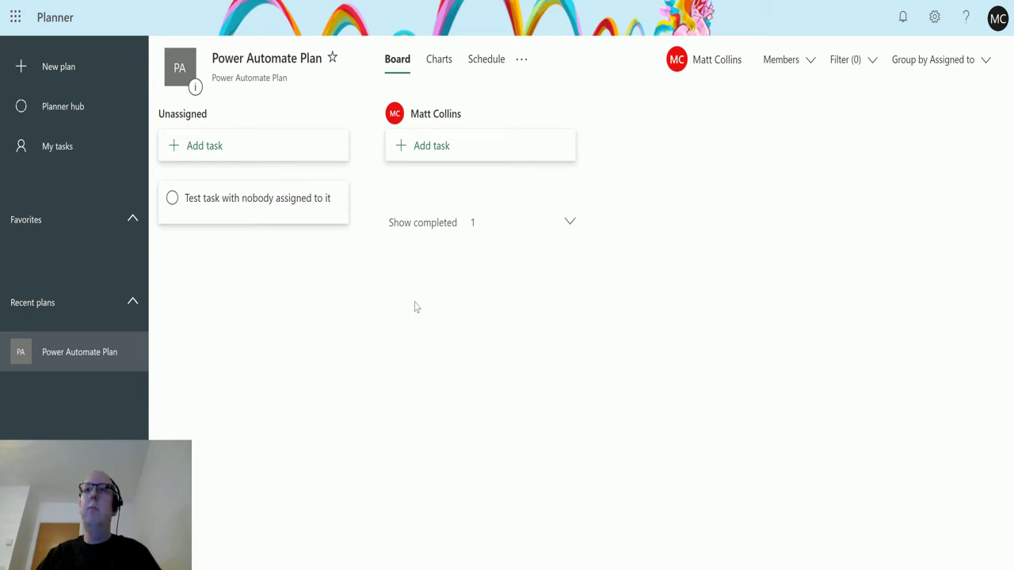
Step: Switch the board grouping to Bucket and back to Assigned to, checking the test task in between
left_click(264, 215)
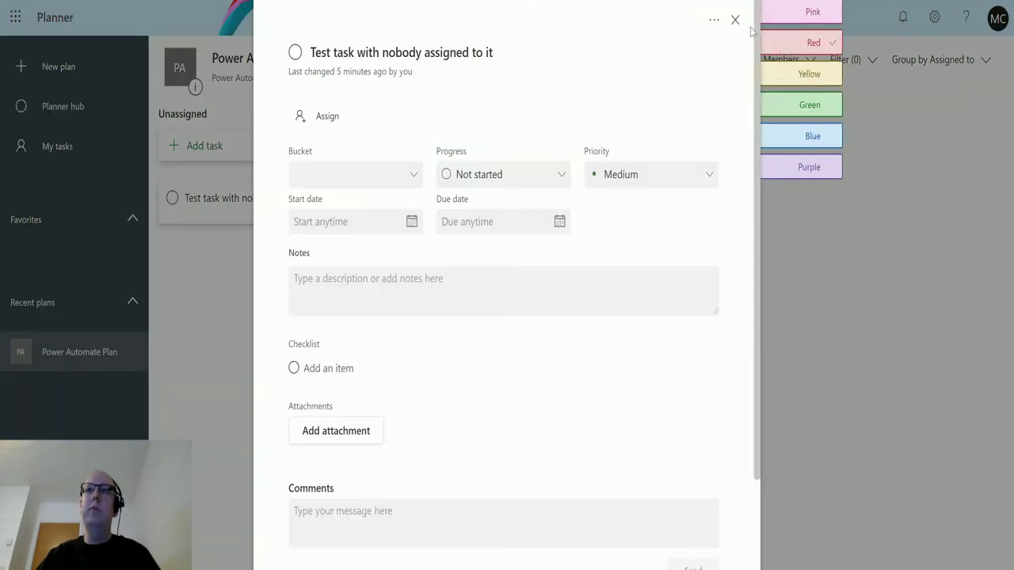
left_click(901, 57)
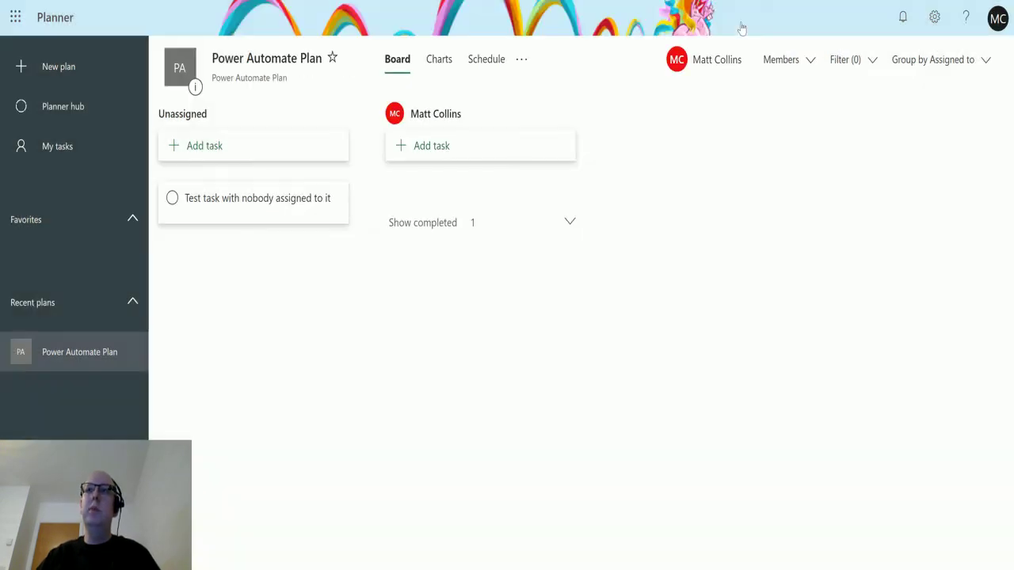
left_click(955, 65)
left_click(932, 101)
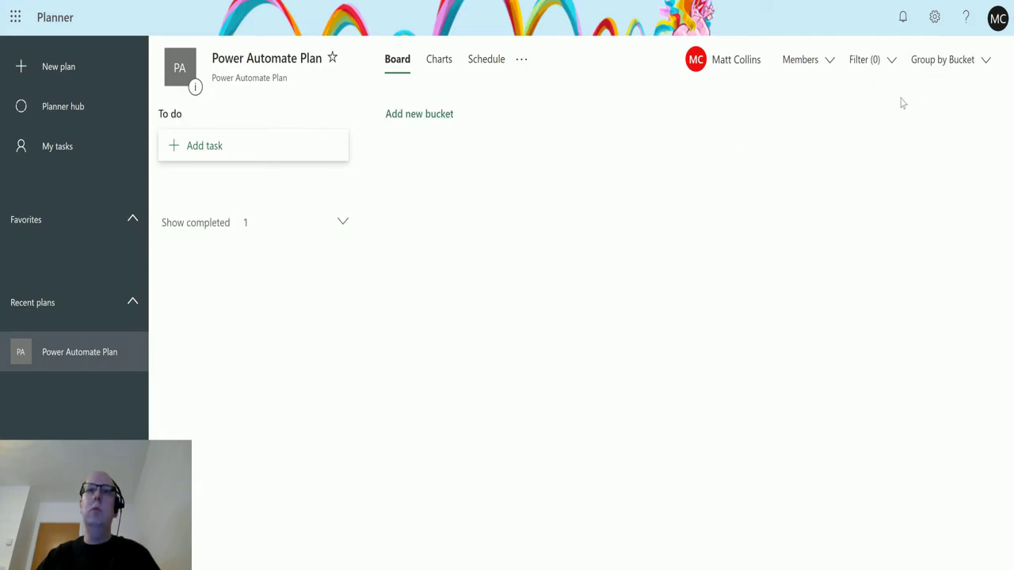
left_click(948, 62)
left_click(934, 119)
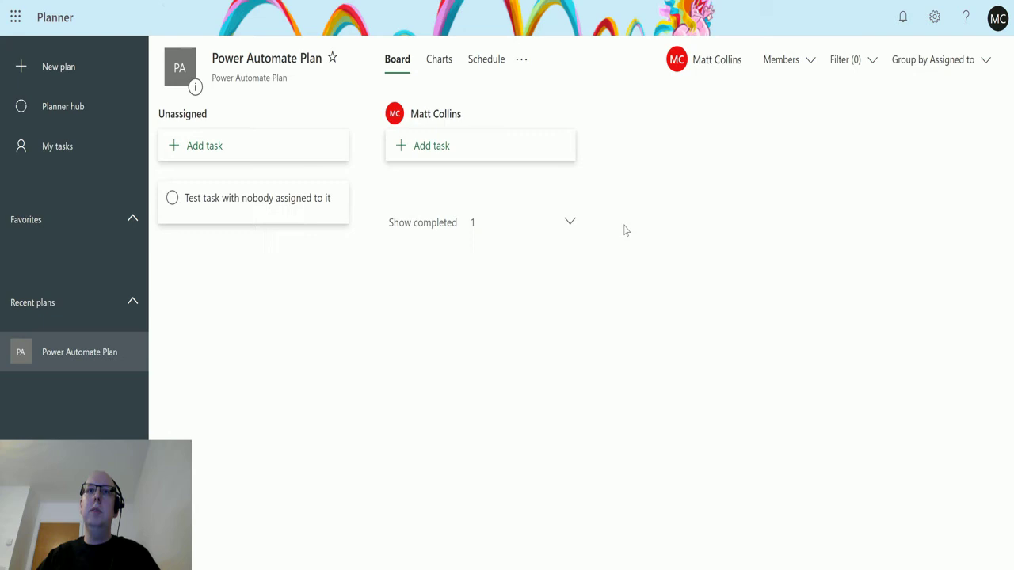
left_click(267, 219)
left_click(897, 250)
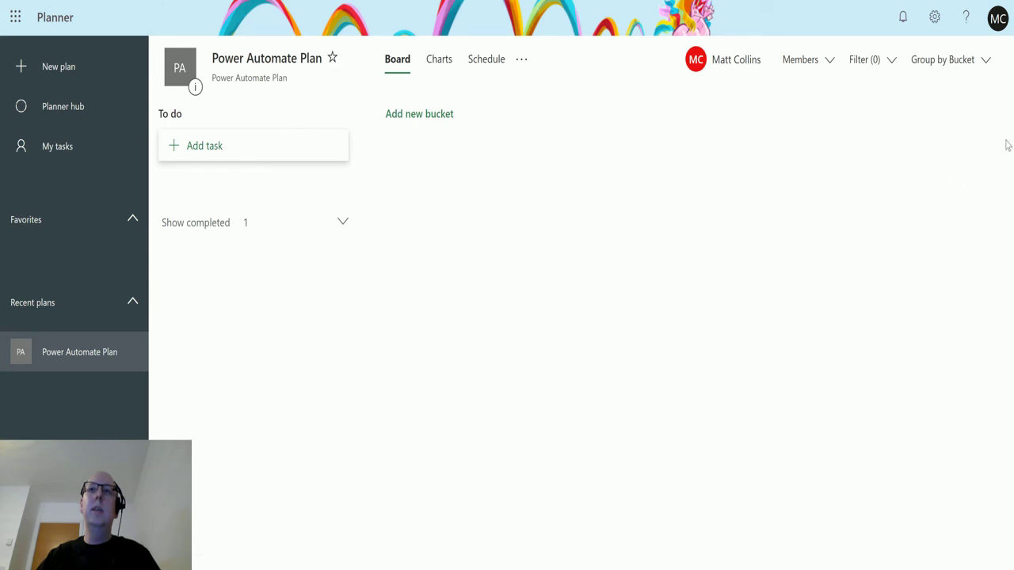
left_click(967, 63)
left_click(942, 116)
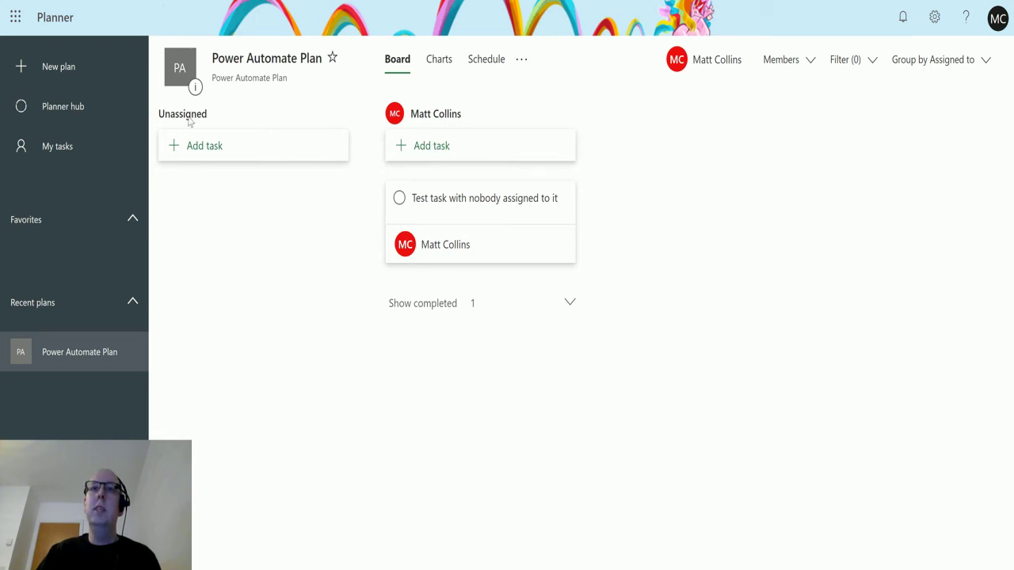
Step: Open the test task to confirm its new assignee, then close the details pane
left_click(470, 206)
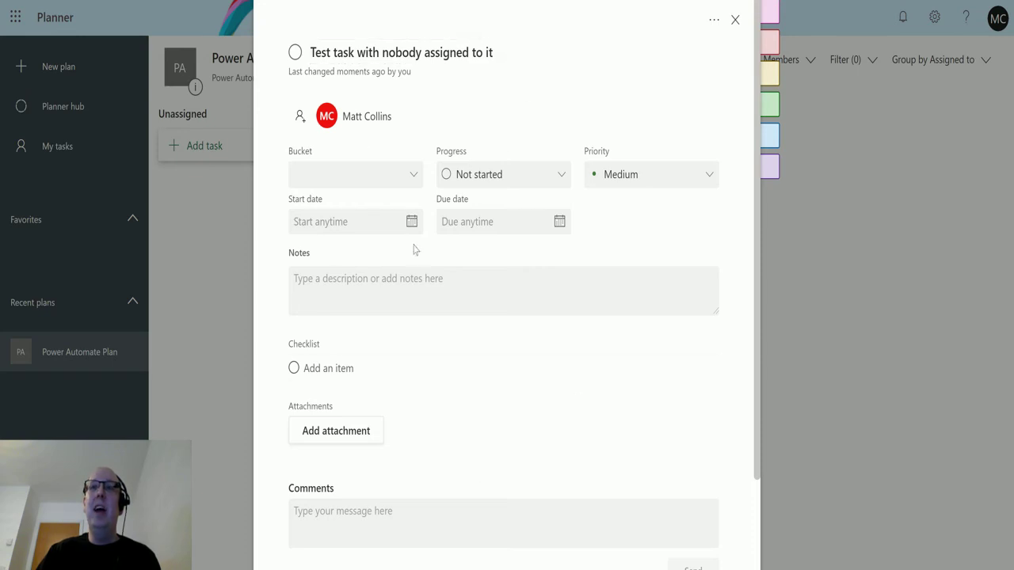
left_click(735, 20)
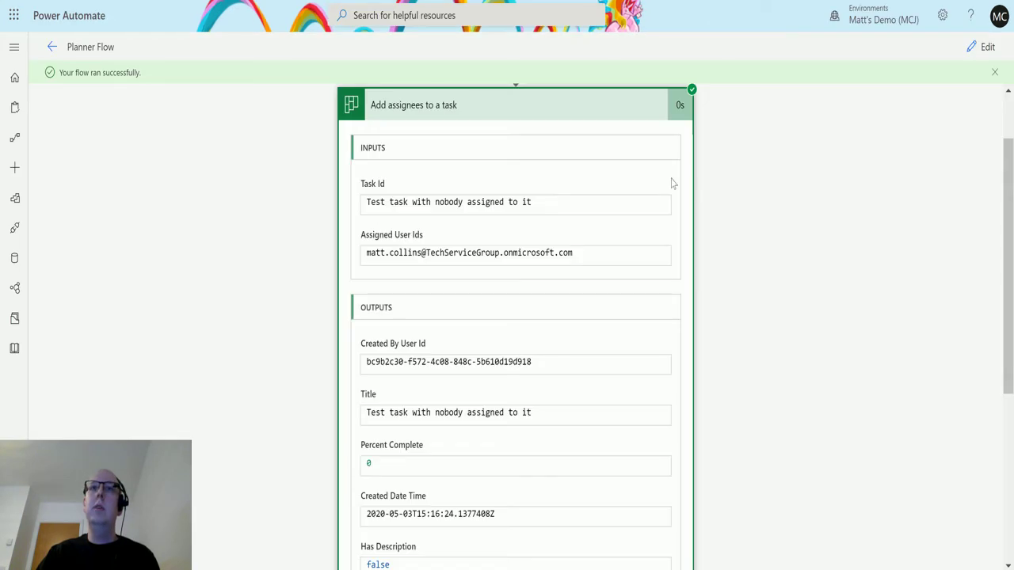
Step: Back in the flow editor, add Planner's 'Create a task' action above the Add assignees step
left_click(983, 47)
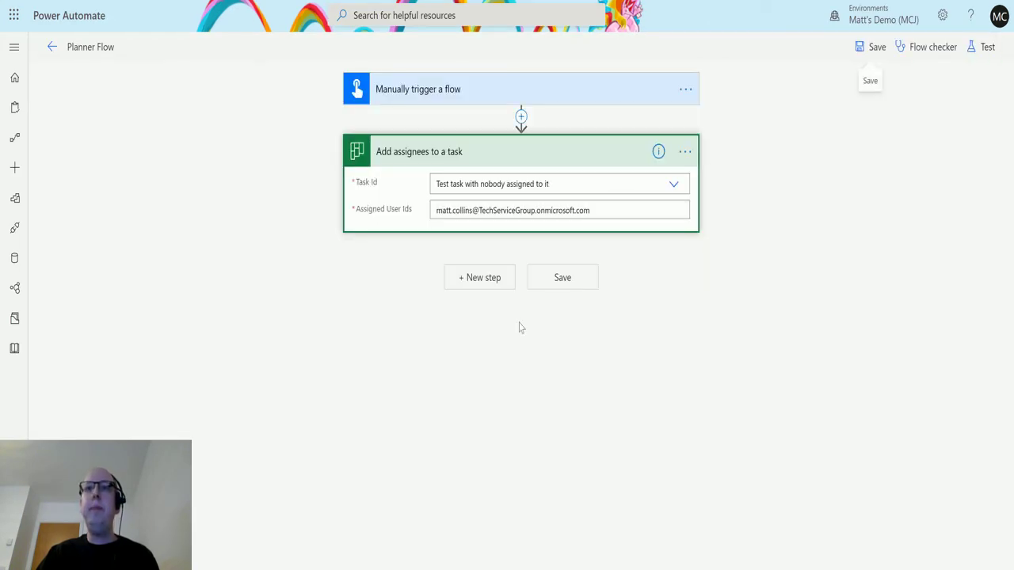
left_click(521, 116)
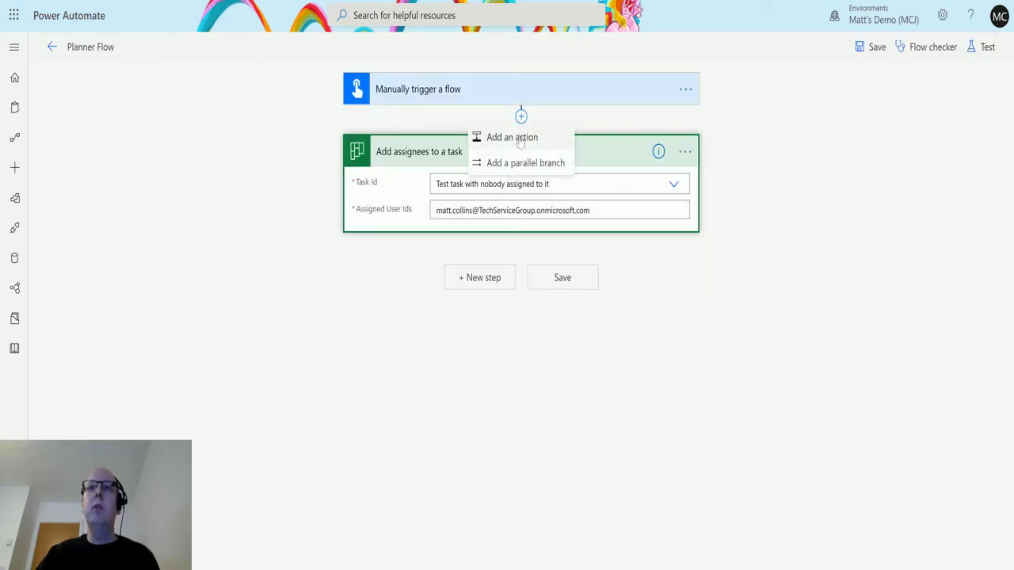
left_click(519, 141)
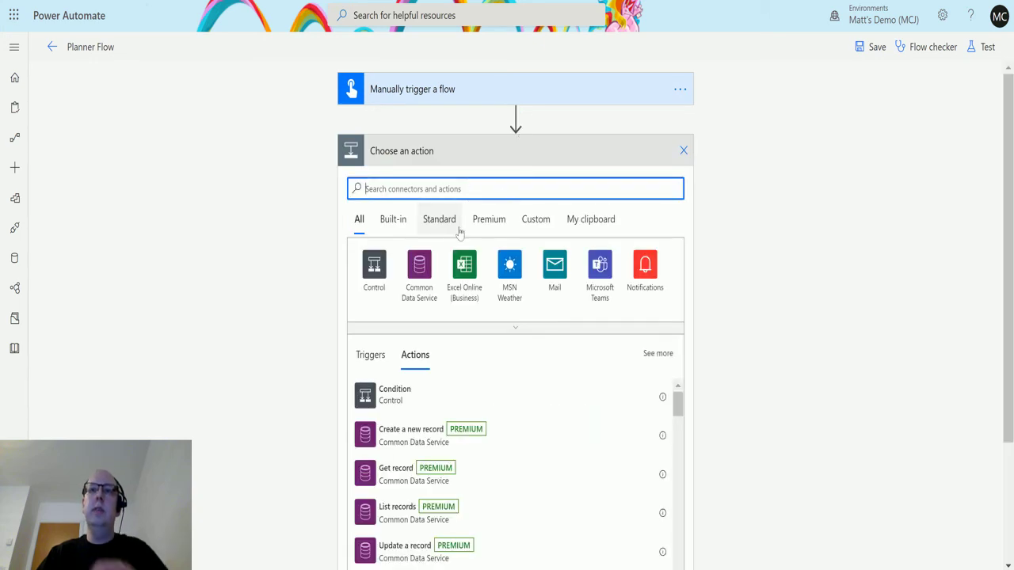
type("planner")
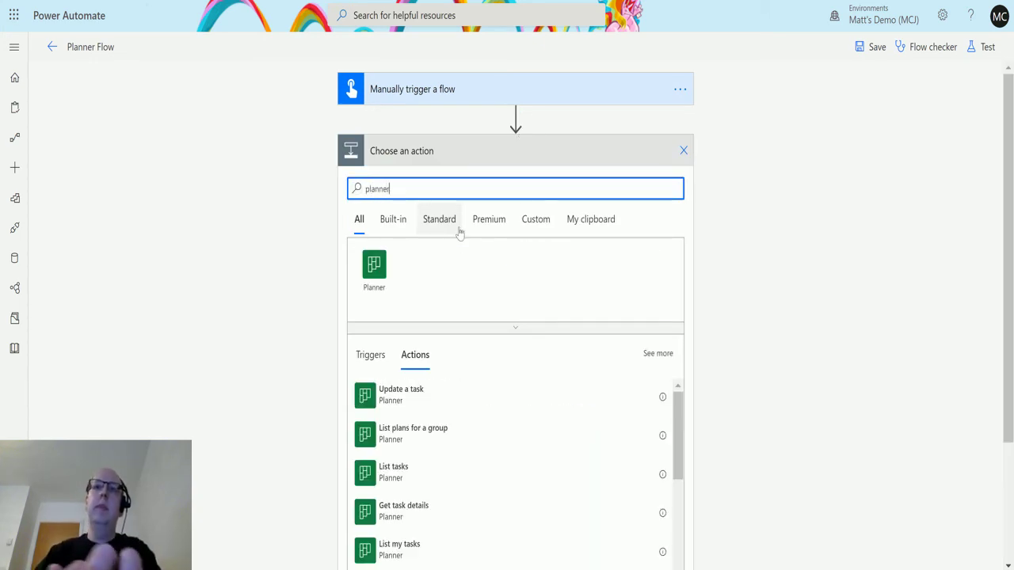
left_click(376, 266)
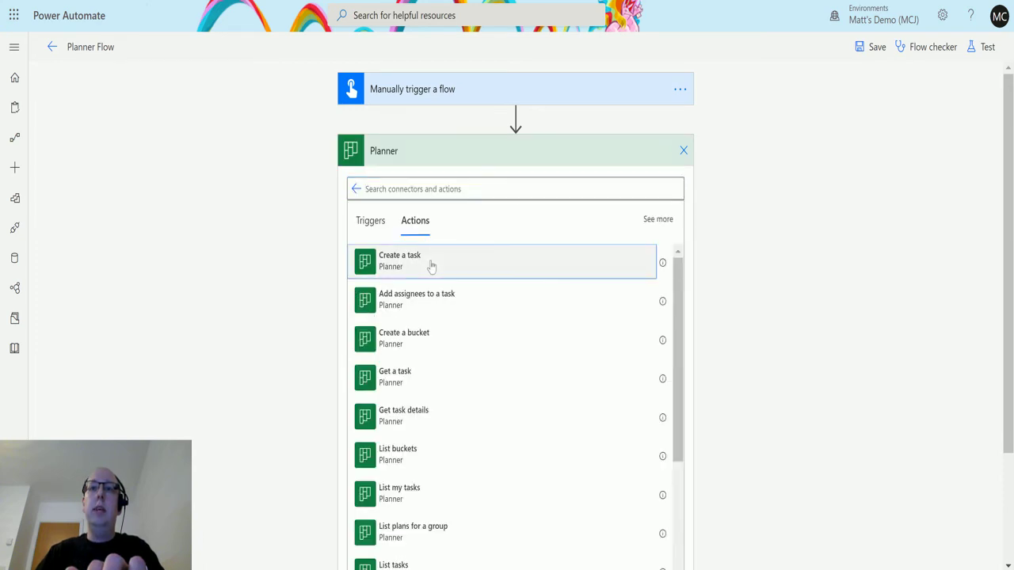
left_click(432, 267)
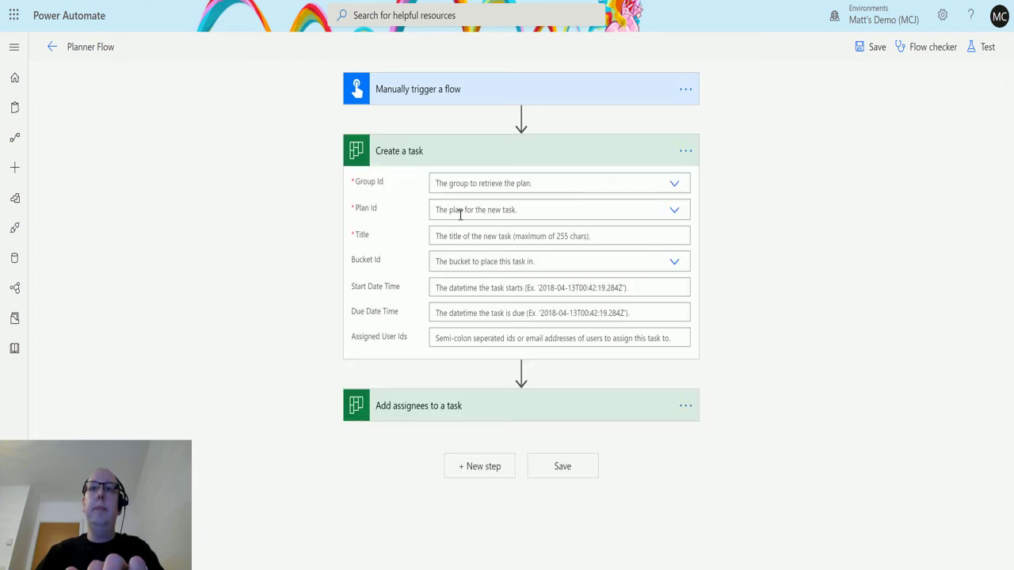
Step: Set Group Id and Plan Id to Power Automate Plan and title the task 'This is a test task from Flow with noboyd assigne to it'
left_click(674, 191)
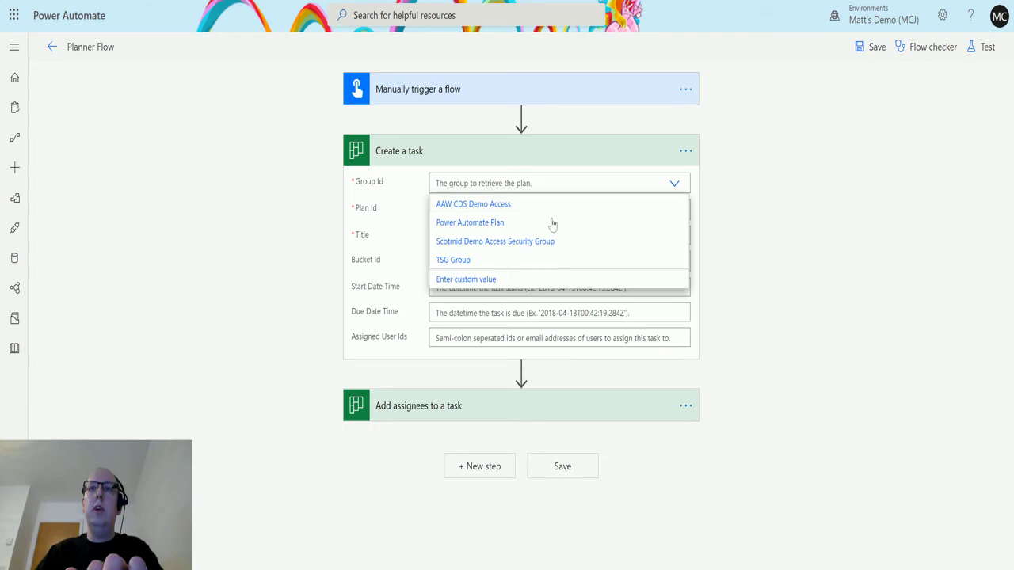
left_click(492, 223)
left_click(668, 212)
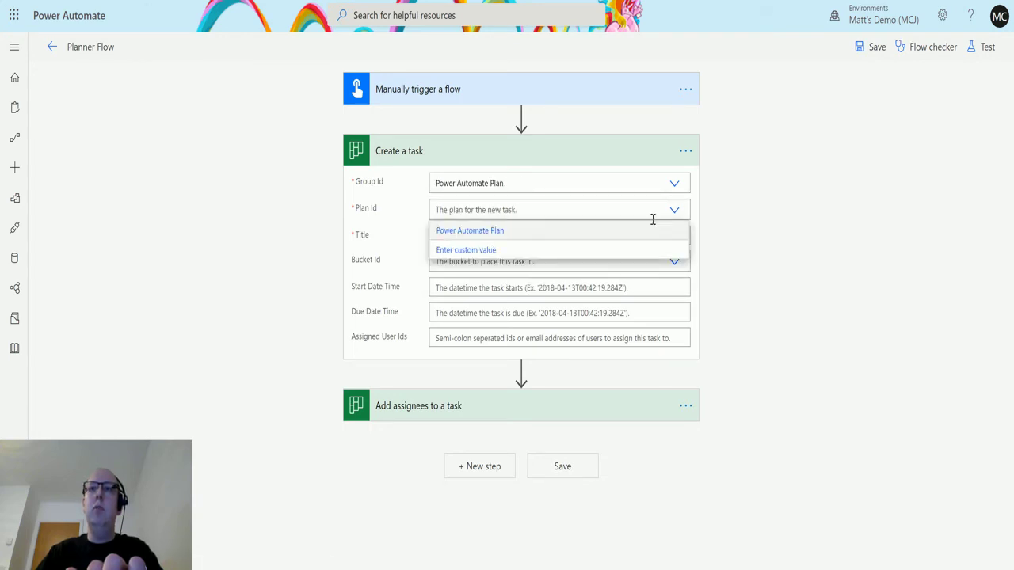
left_click(511, 231)
left_click(564, 238)
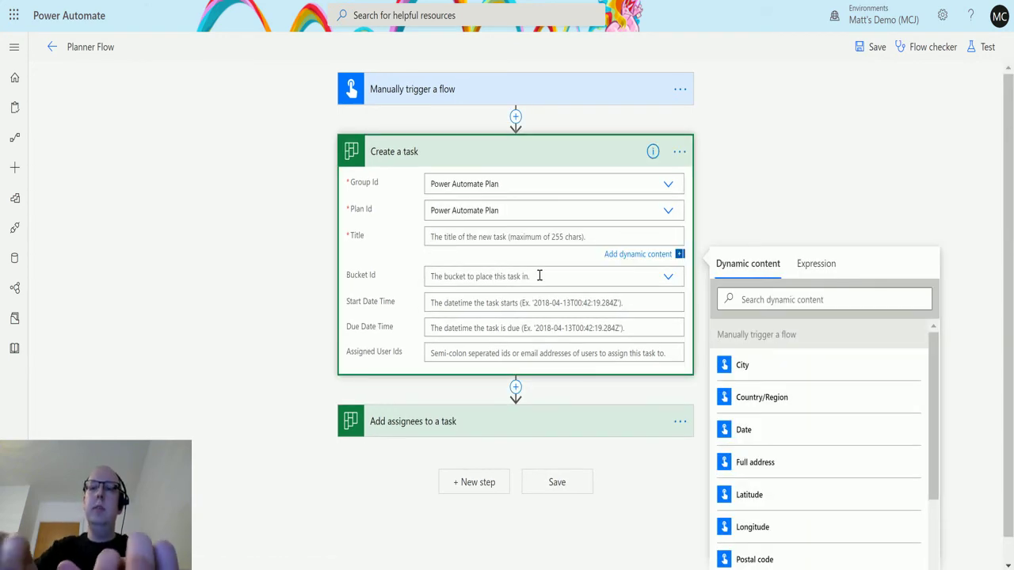
type("This is")
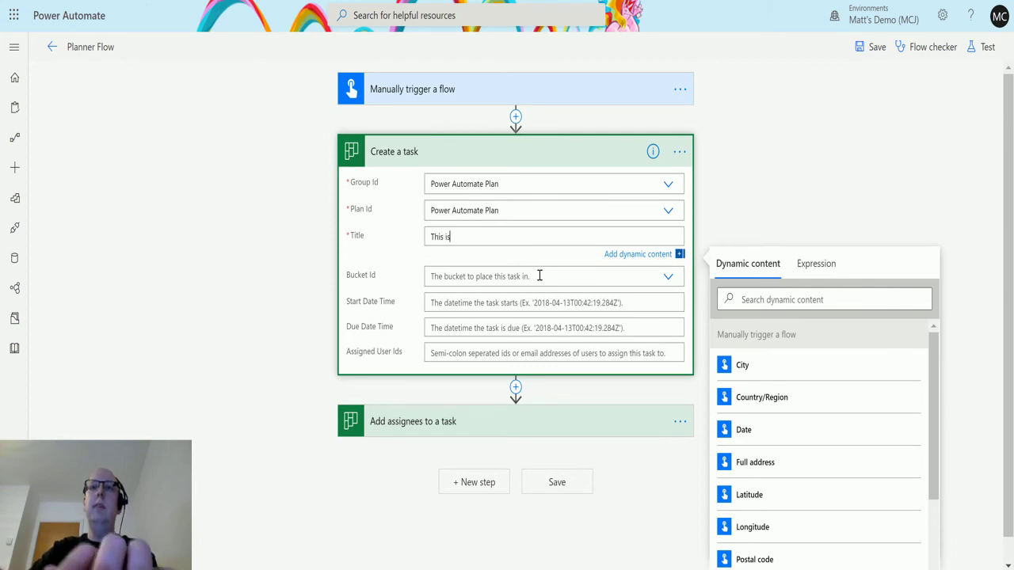
type(" a test tas")
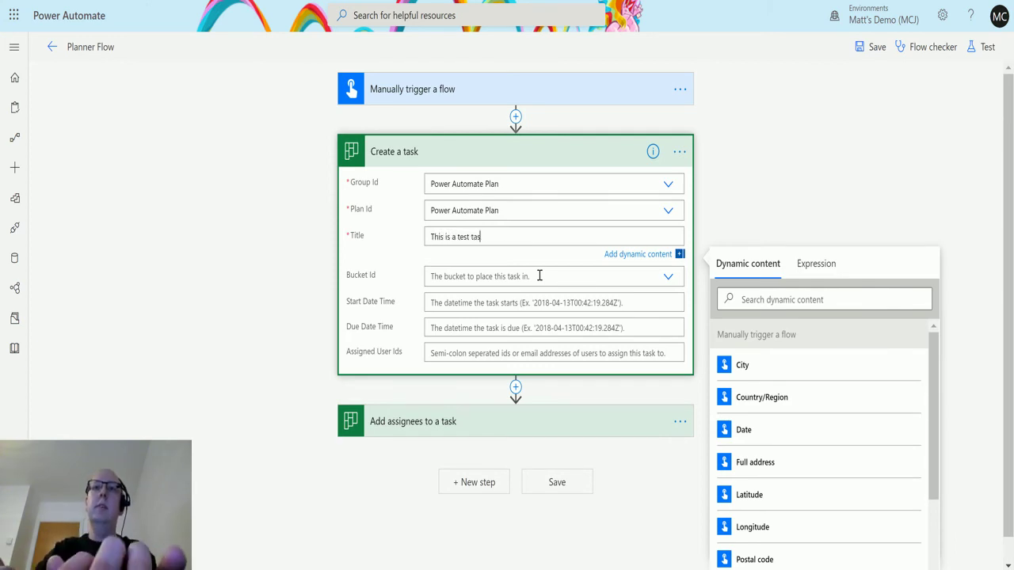
type("k from Flow")
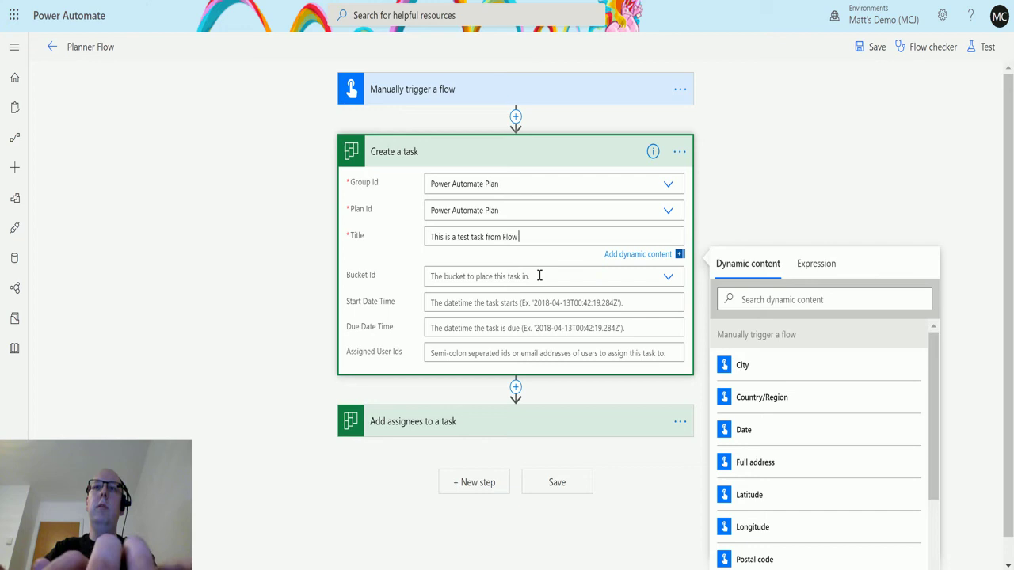
type(" with noboy")
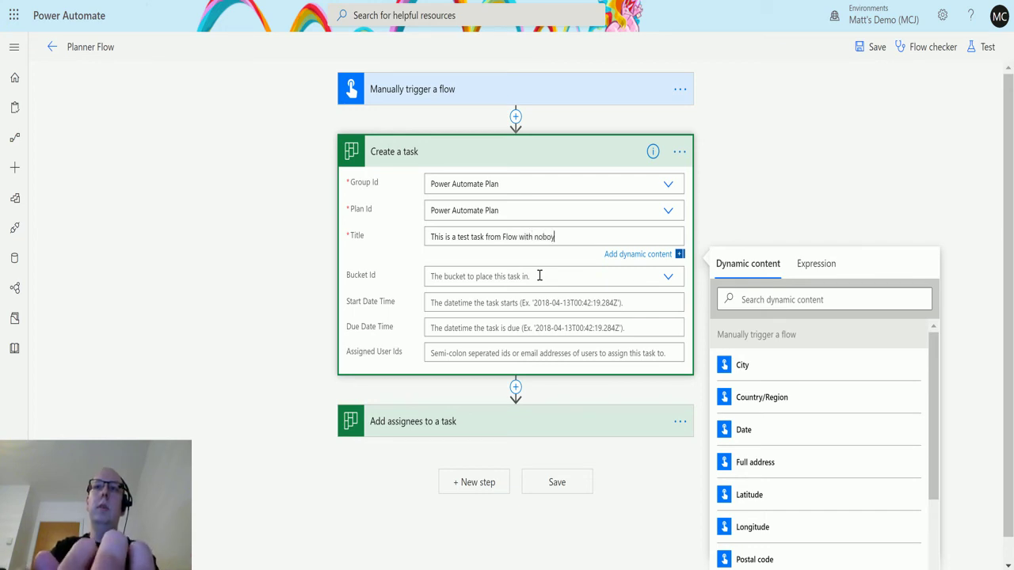
type("d assi")
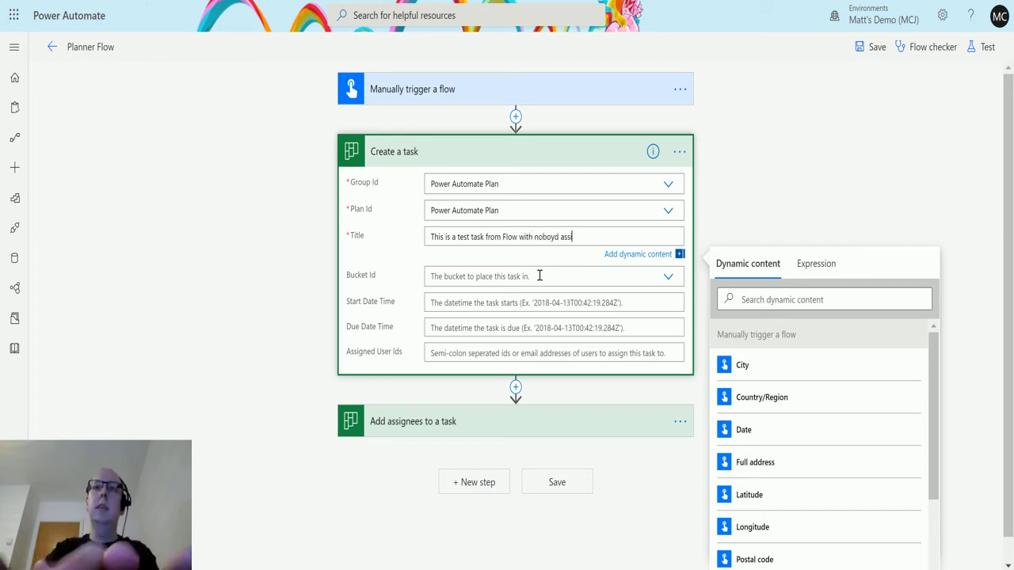
type("gne to it.")
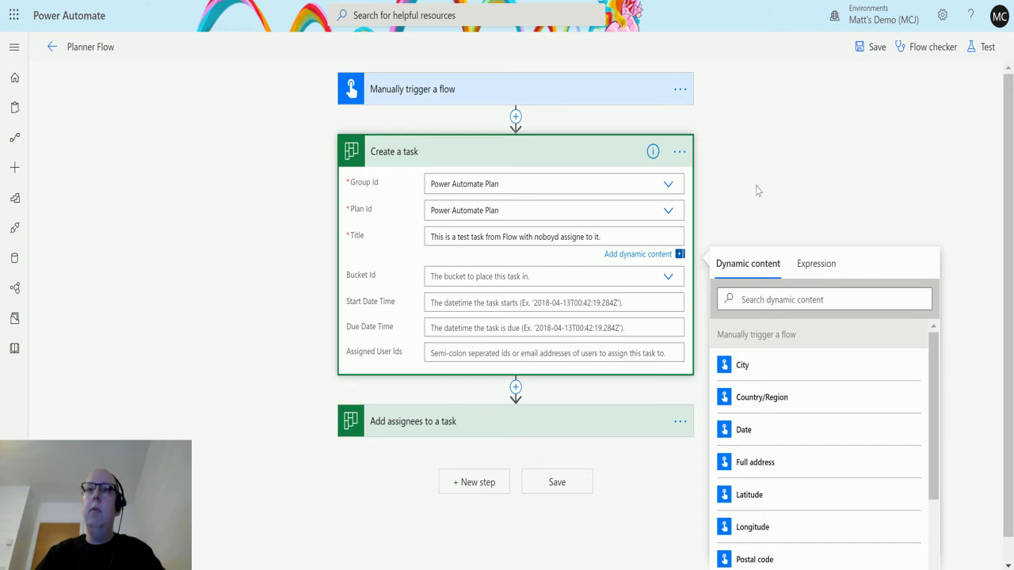
Step: Finish editing the Create a task title so the Dynamic content pane closes
left_click(756, 190)
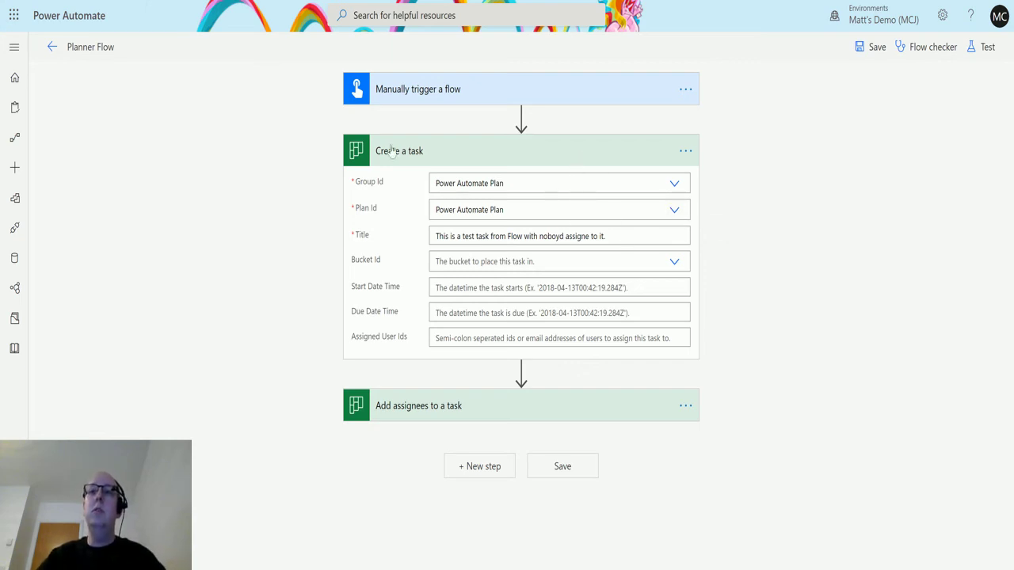
Step: Set the Add assignees step's Task Id to a custom value: the Create a task step's dynamic Id
left_click(633, 151)
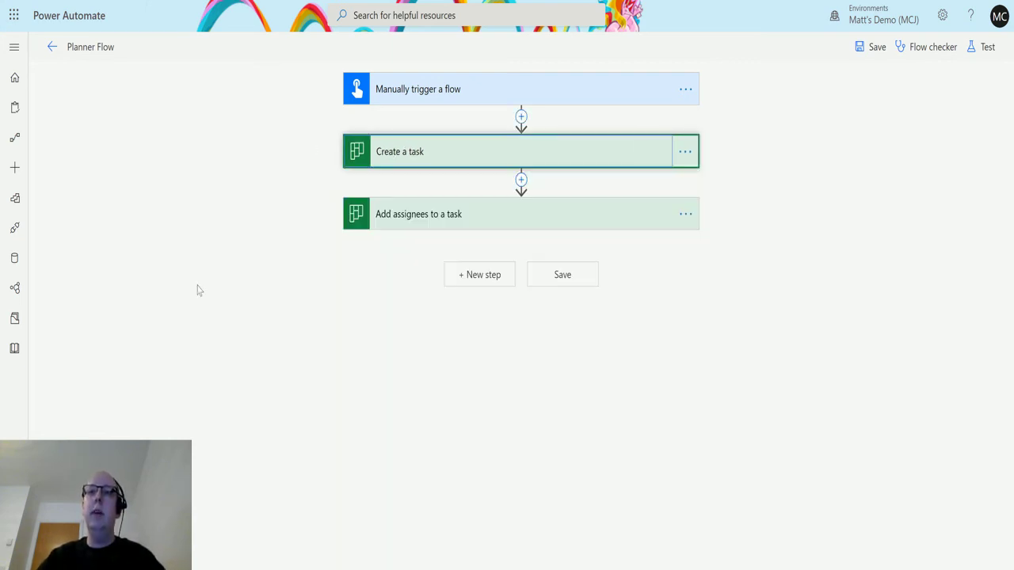
left_click(434, 221)
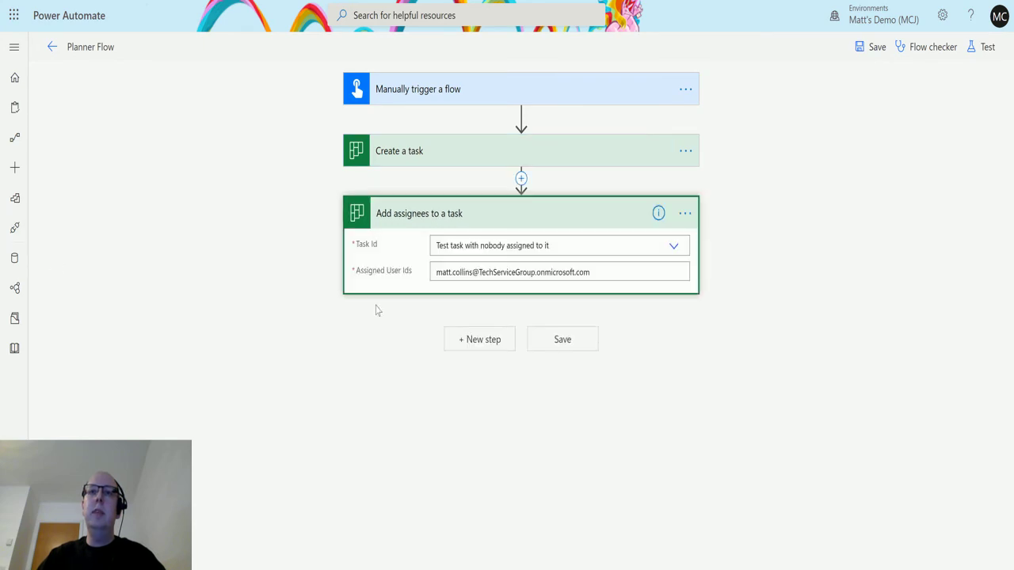
left_click(672, 247)
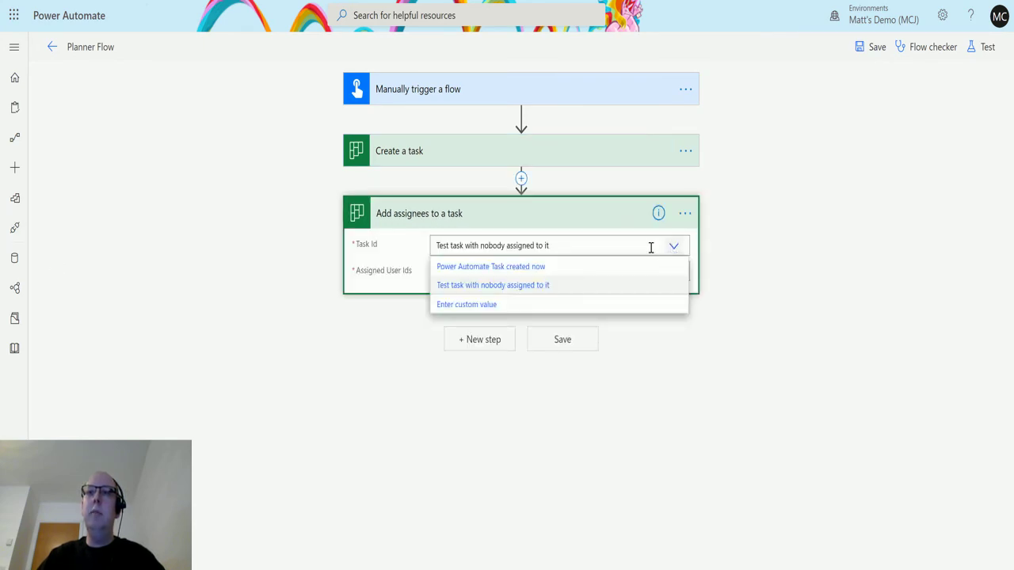
left_click(475, 305)
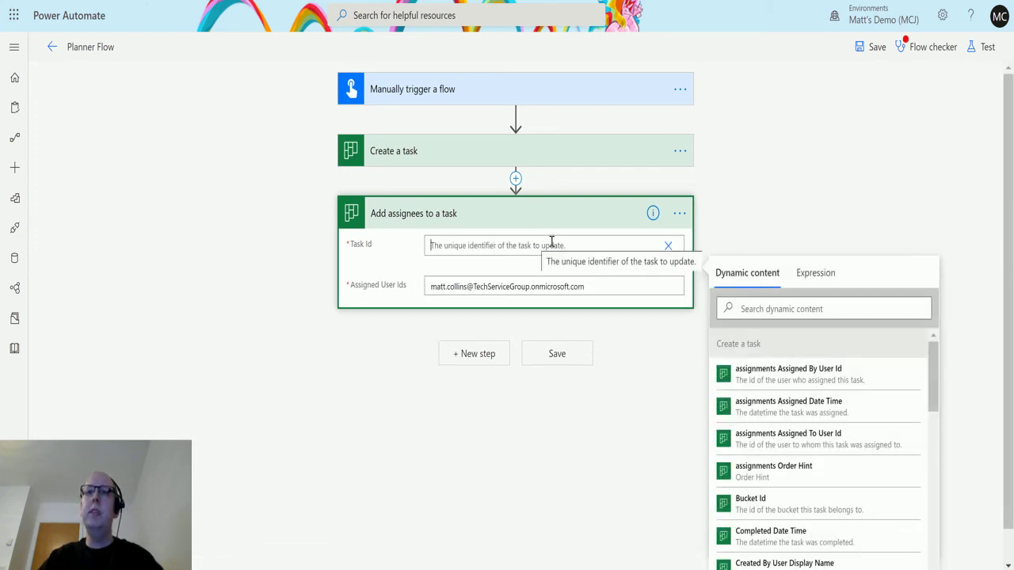
left_click(792, 318)
type("task i")
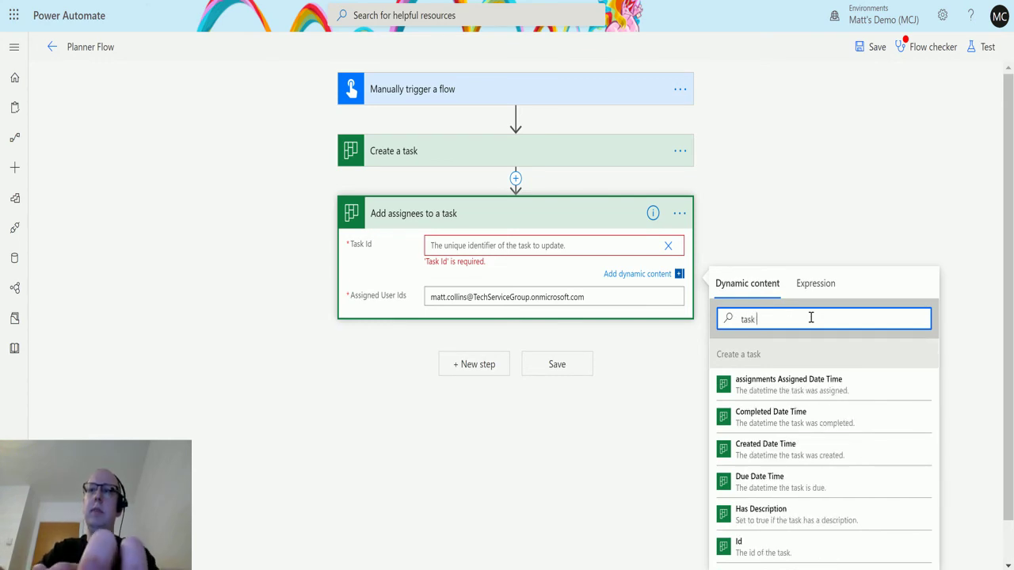
key("BackSpace")
key("BackSpace")
key("BackSpace")
key("BackSpace")
key("BackSpace")
key("BackSpace")
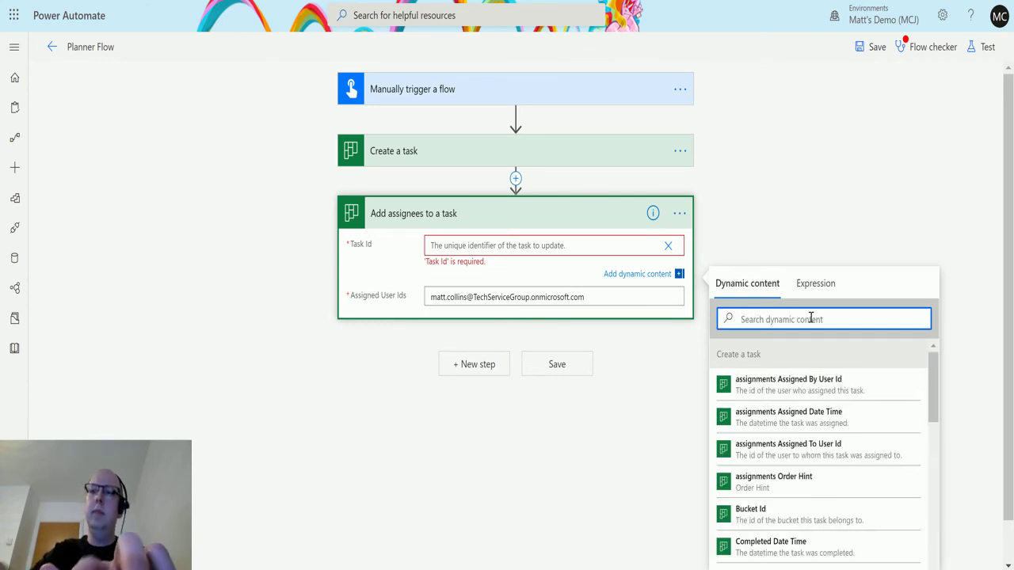
type("ID")
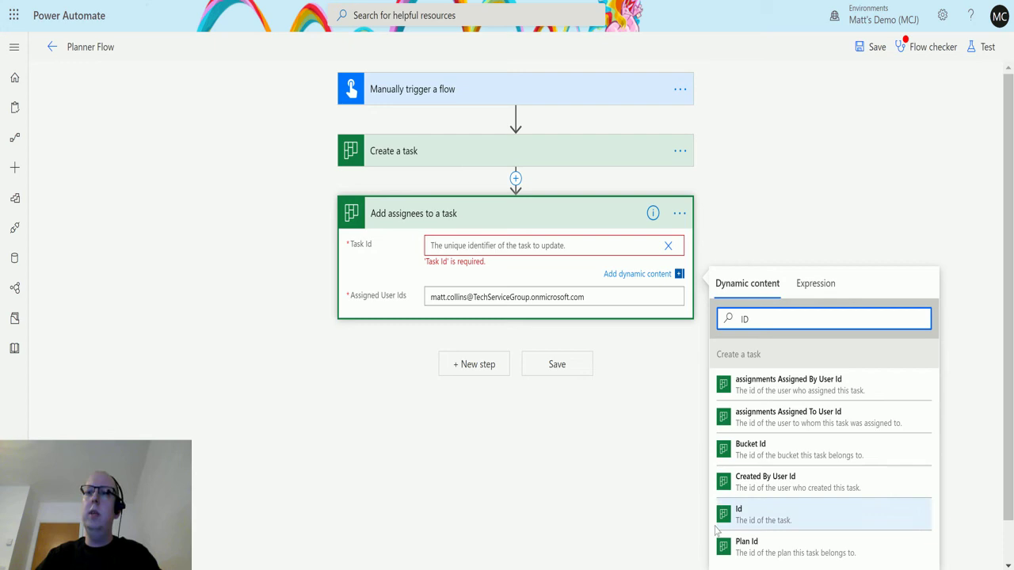
left_click(791, 524)
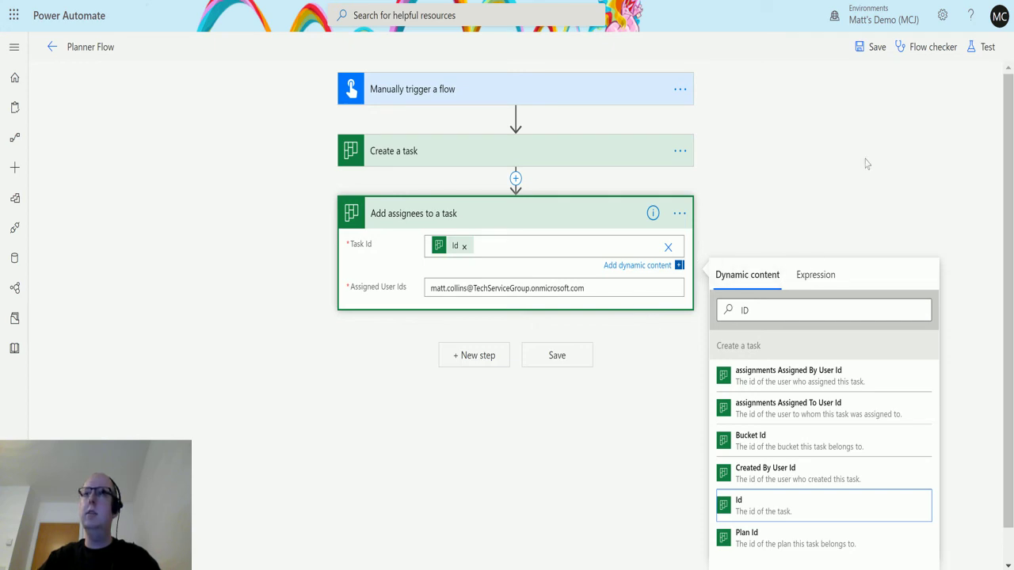
Step: Save the updated three-step flow and run it as a manual test
left_click(987, 48)
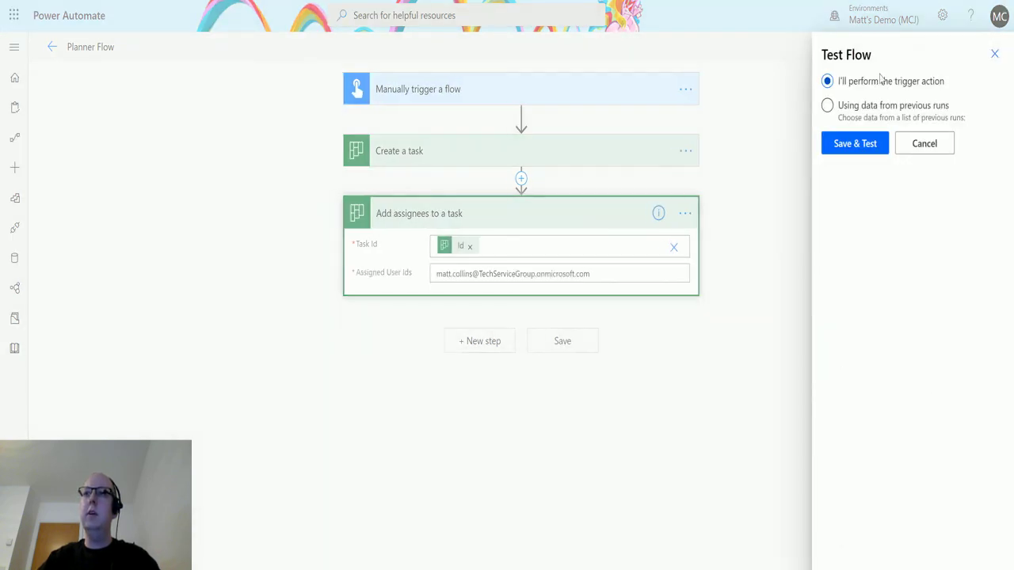
left_click(862, 147)
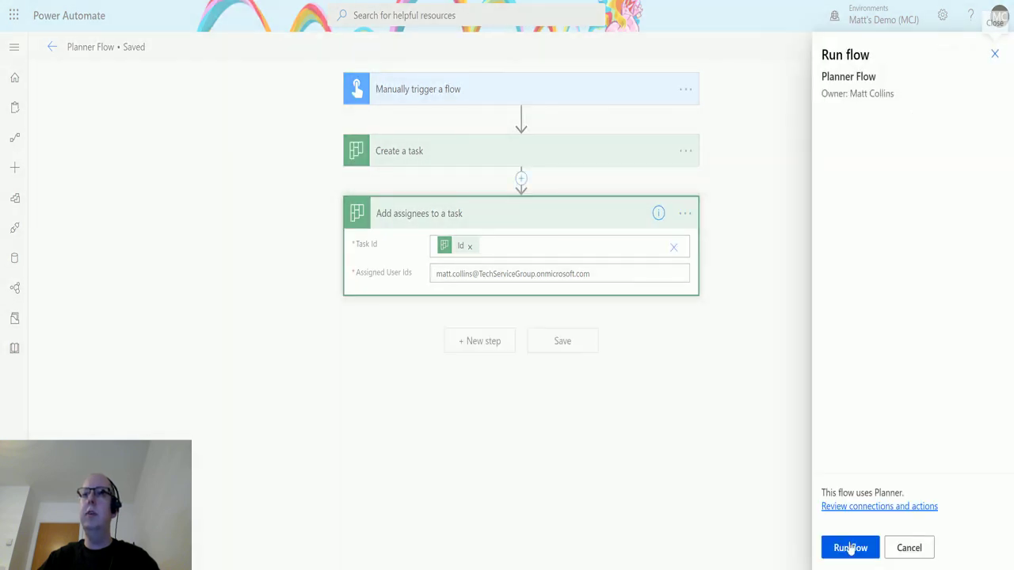
left_click(849, 548)
left_click(844, 547)
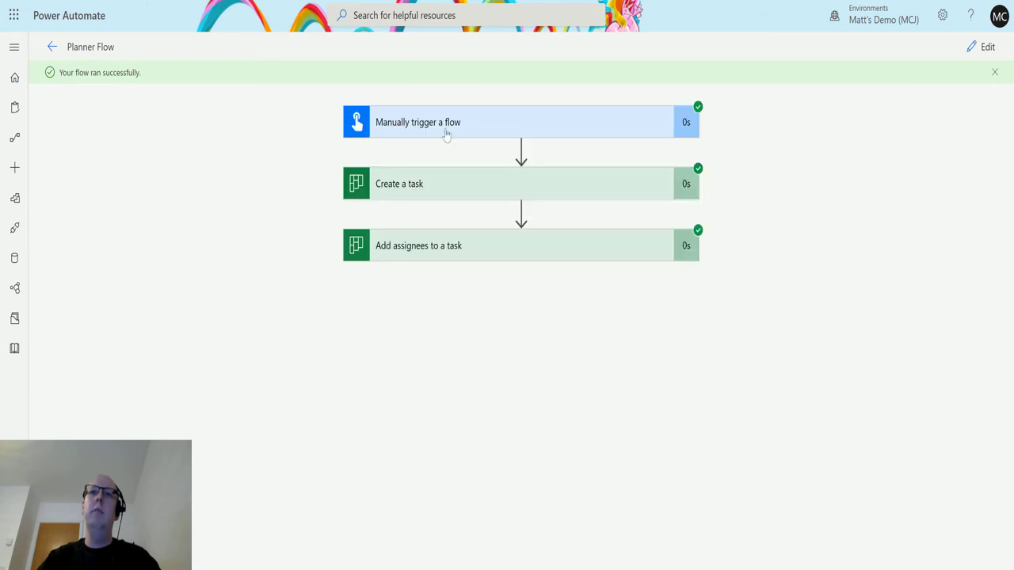
left_click(605, 198)
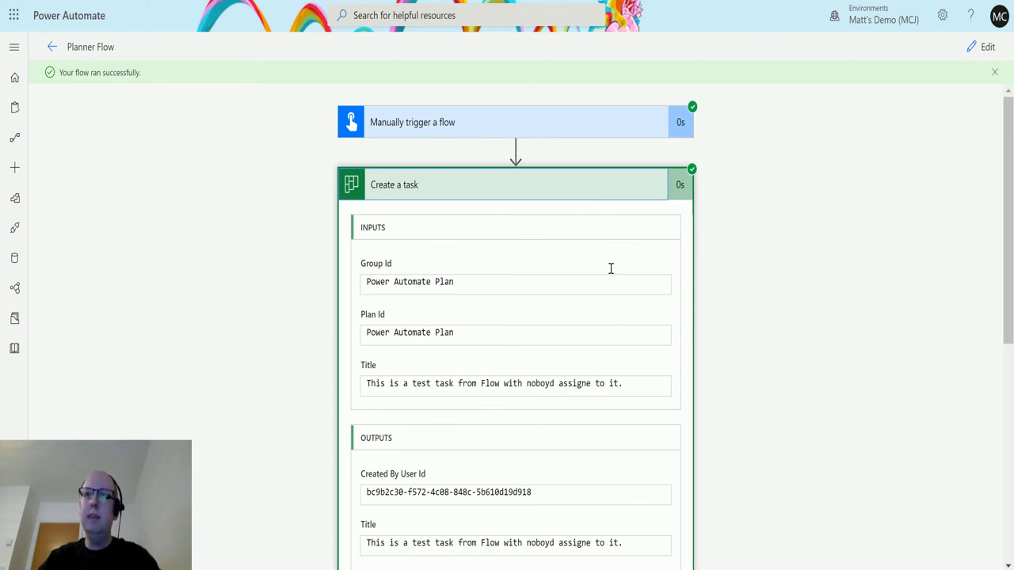
left_click(587, 198)
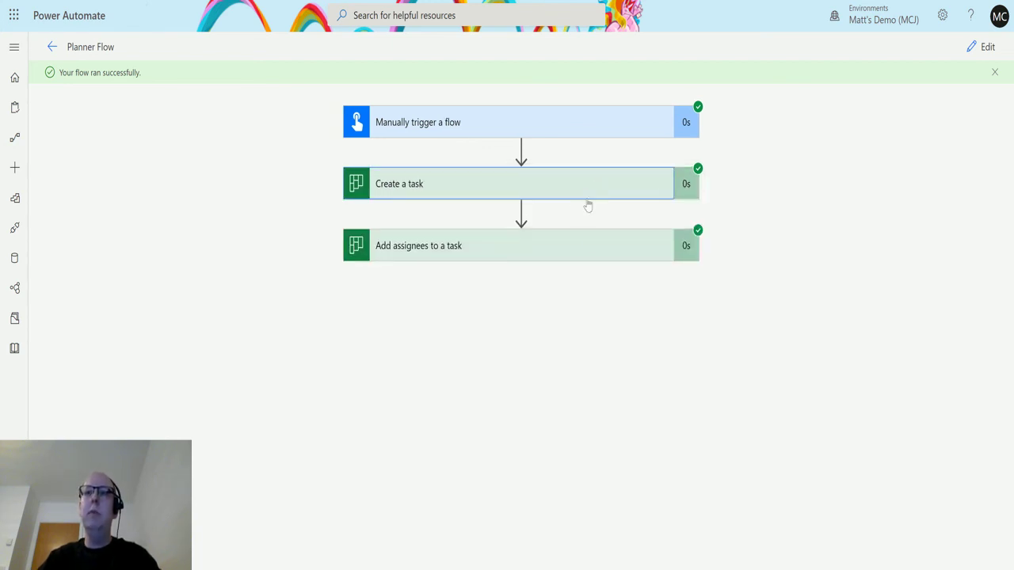
left_click(576, 255)
left_click(588, 251)
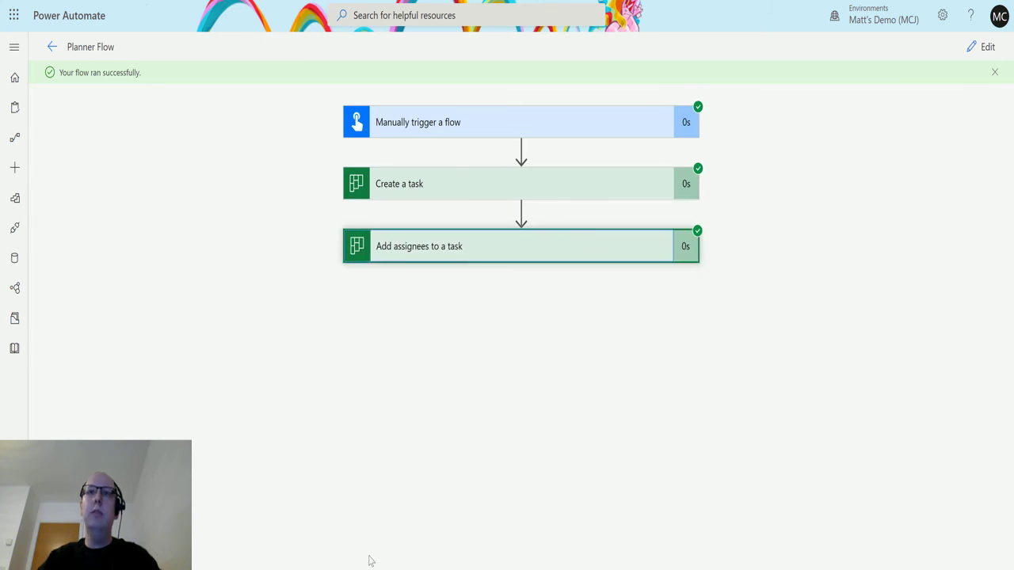